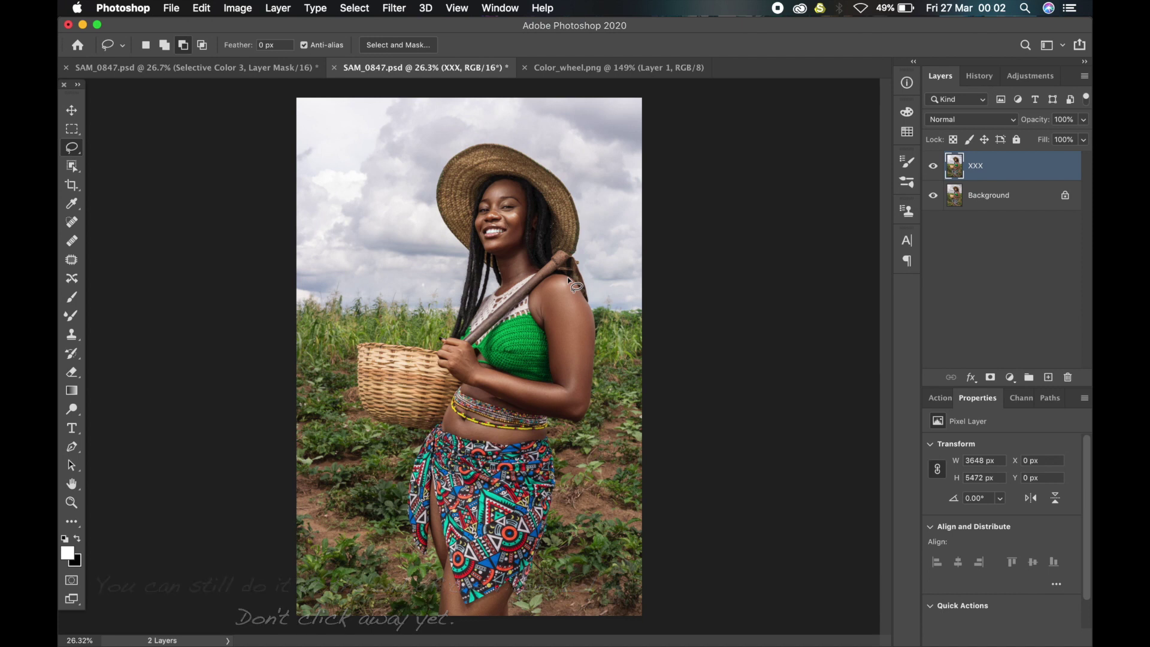
Examine the colour wheel image alongside the portrait to relate the photo's colours to their positions on the wheel.
click(658, 60)
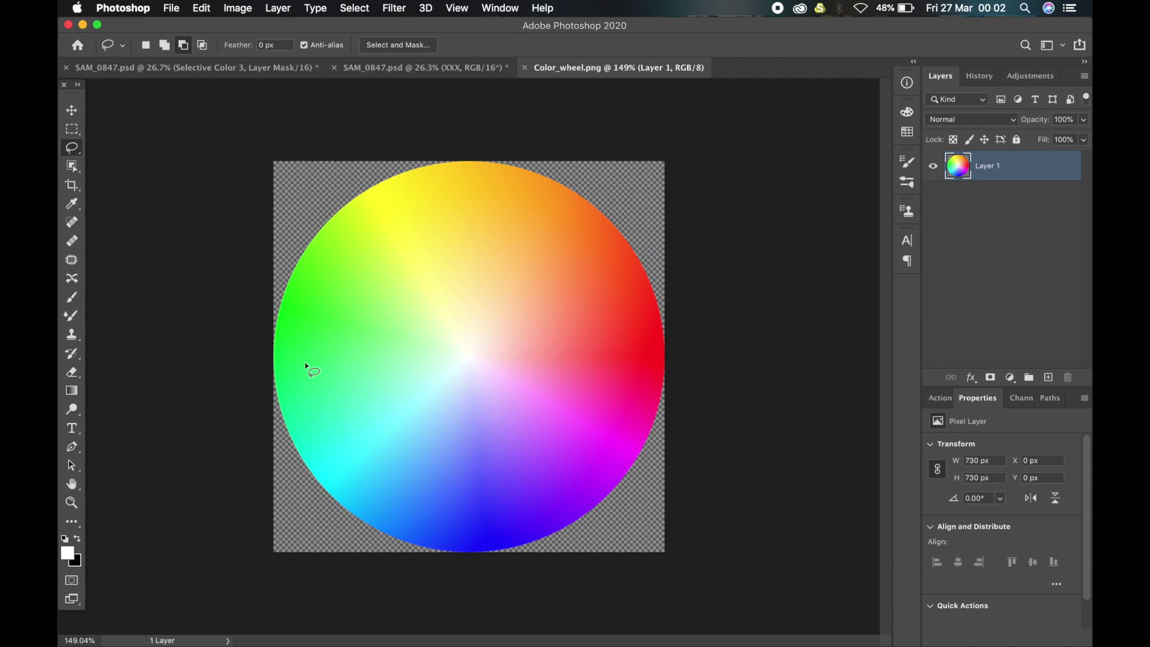
click(406, 59)
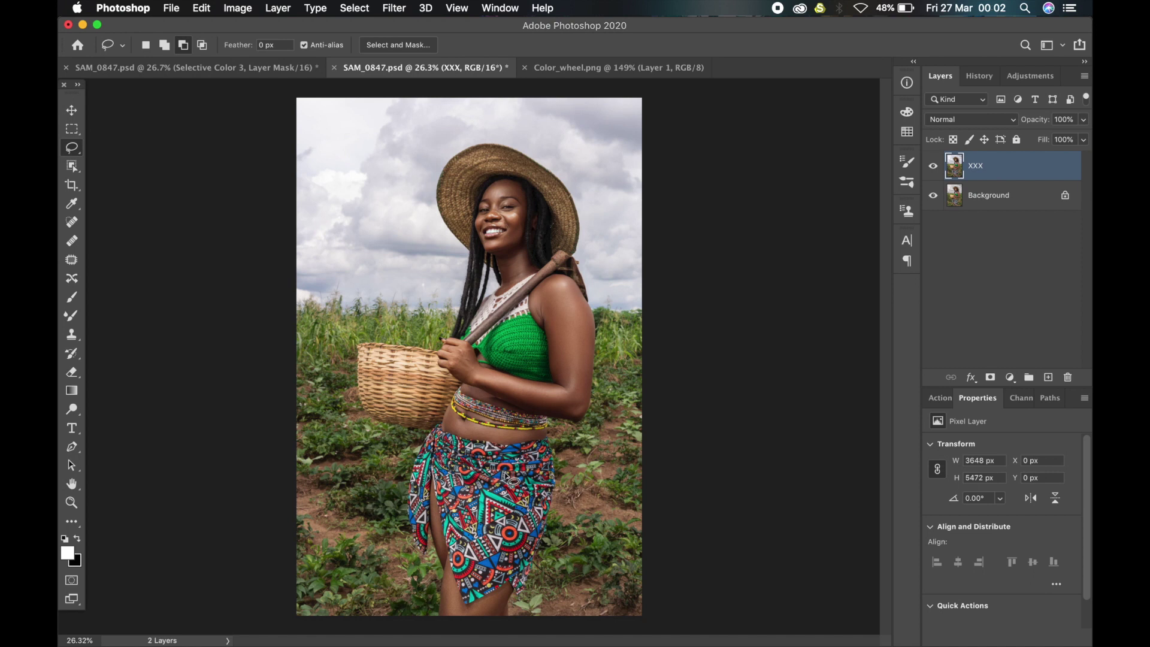
click(595, 71)
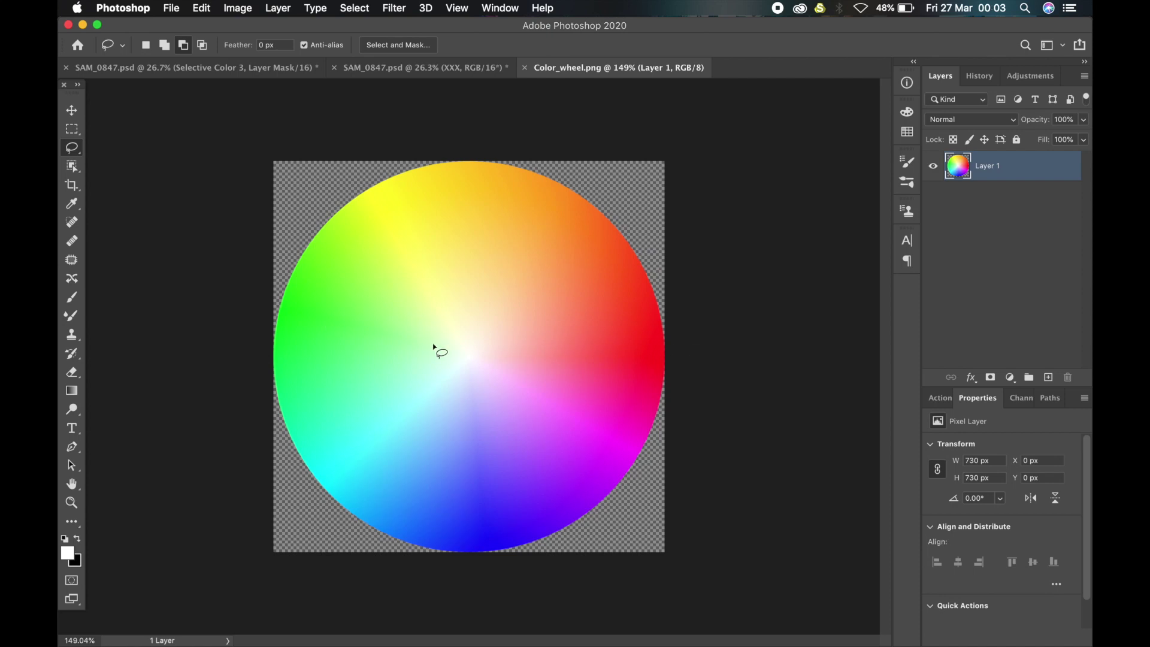
key(ctrl+shift+Tab)
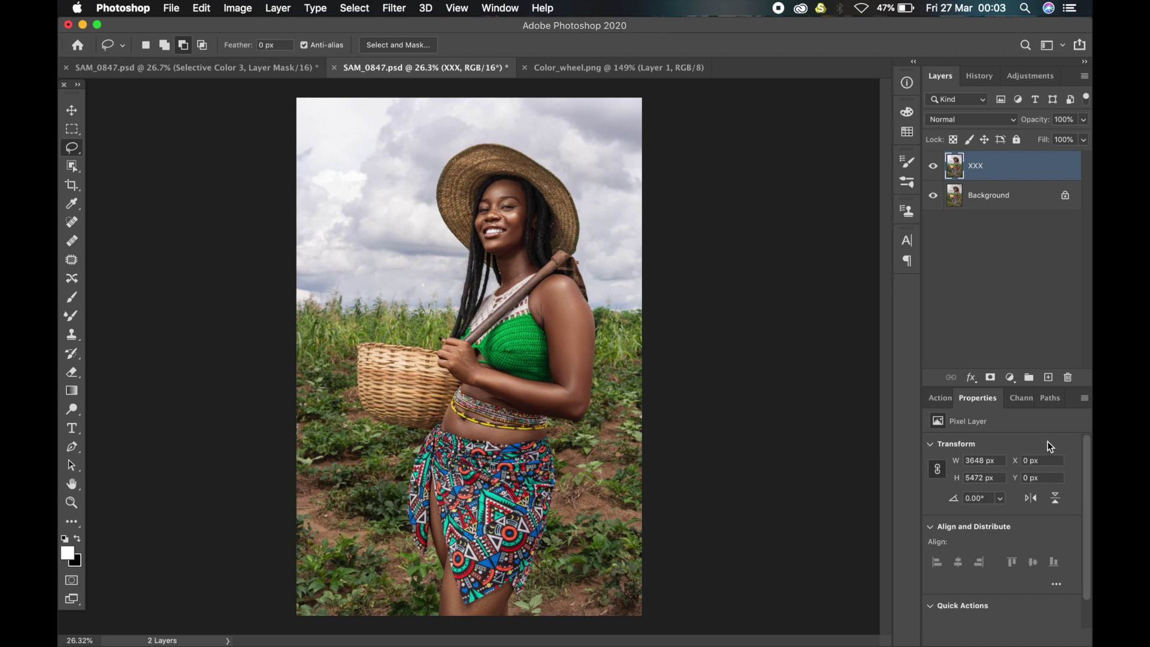
Add a Hue/Saturation adjustment layer above the XXX layer and set the Magentas saturation to -96.
click(1010, 377)
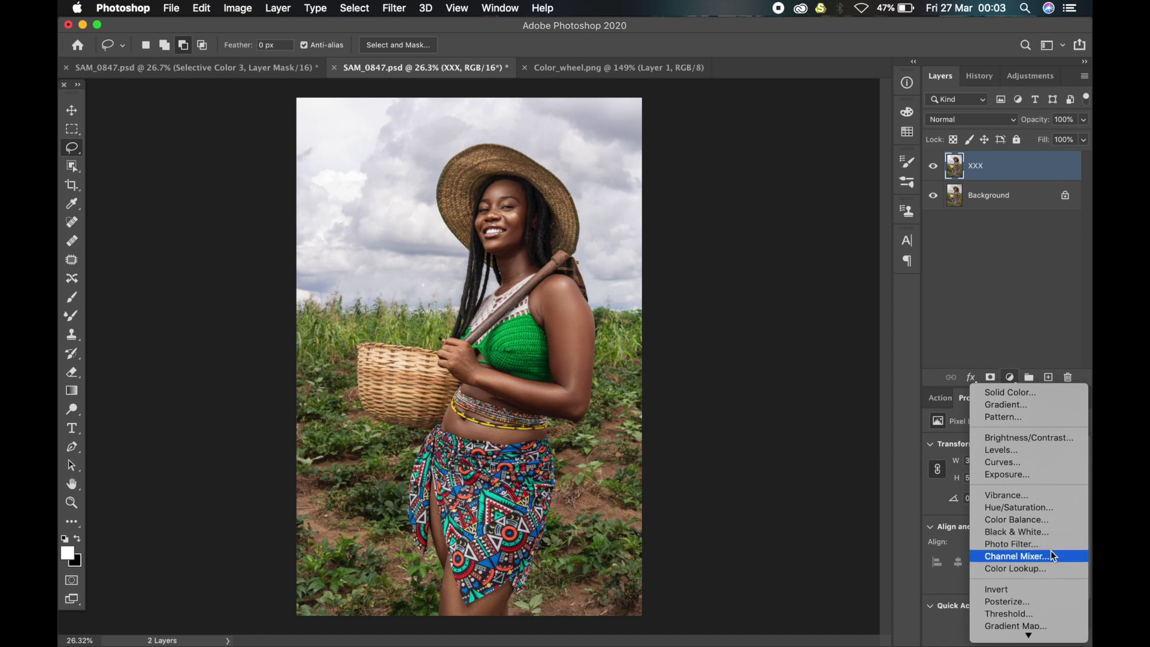
click(960, 344)
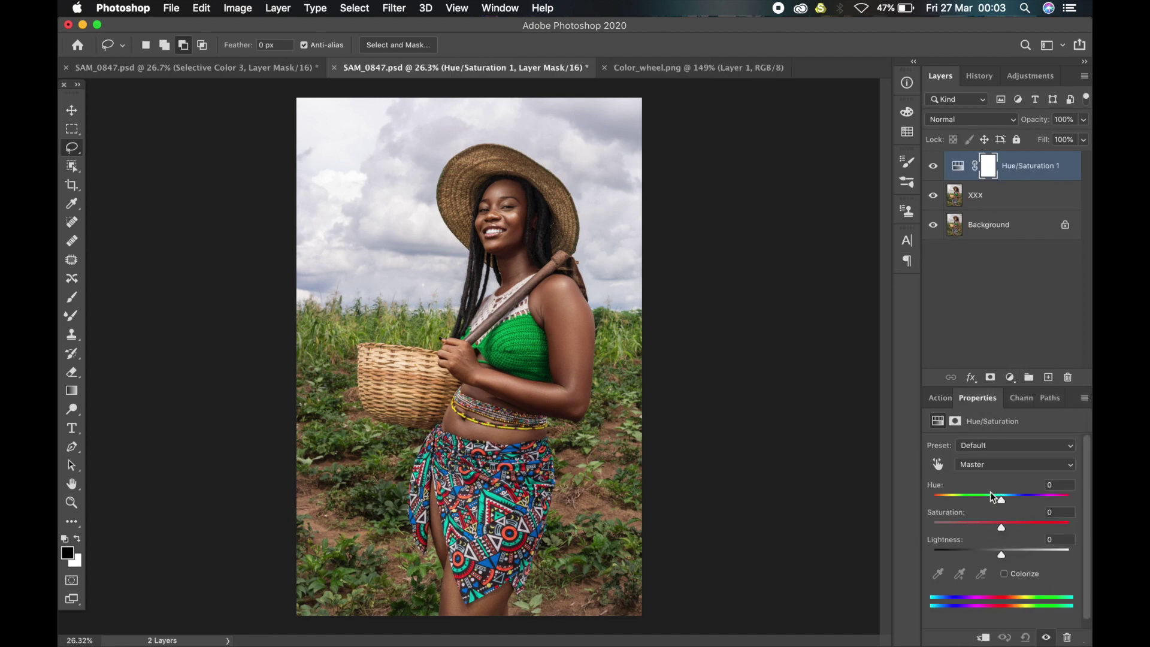
click(990, 466)
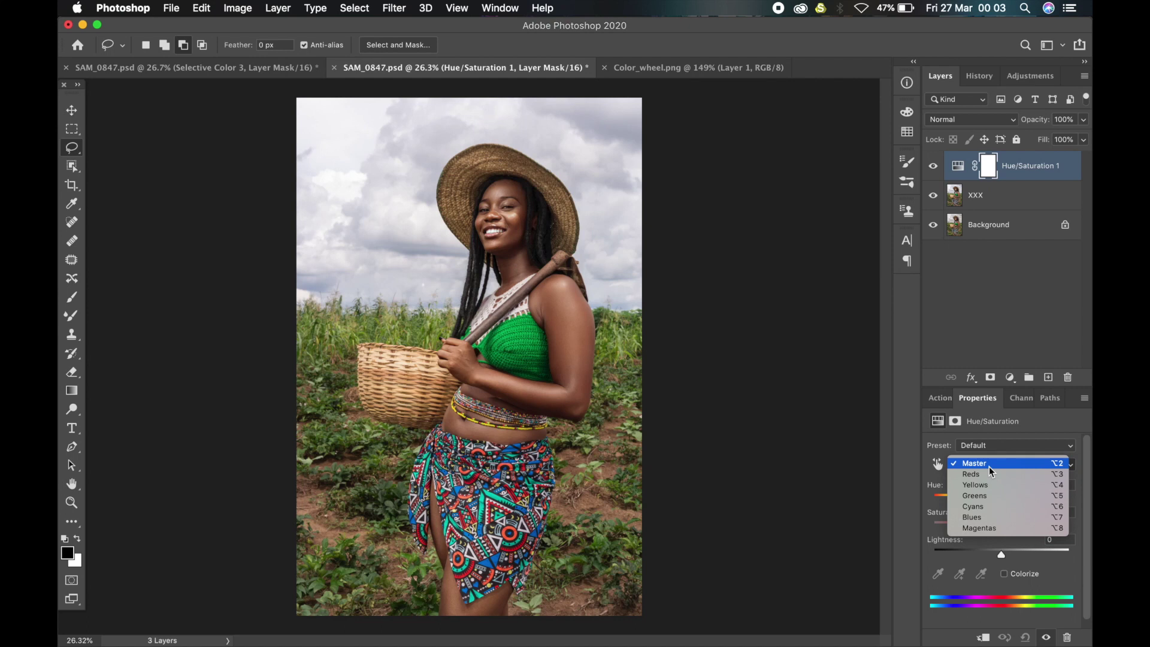
click(990, 529)
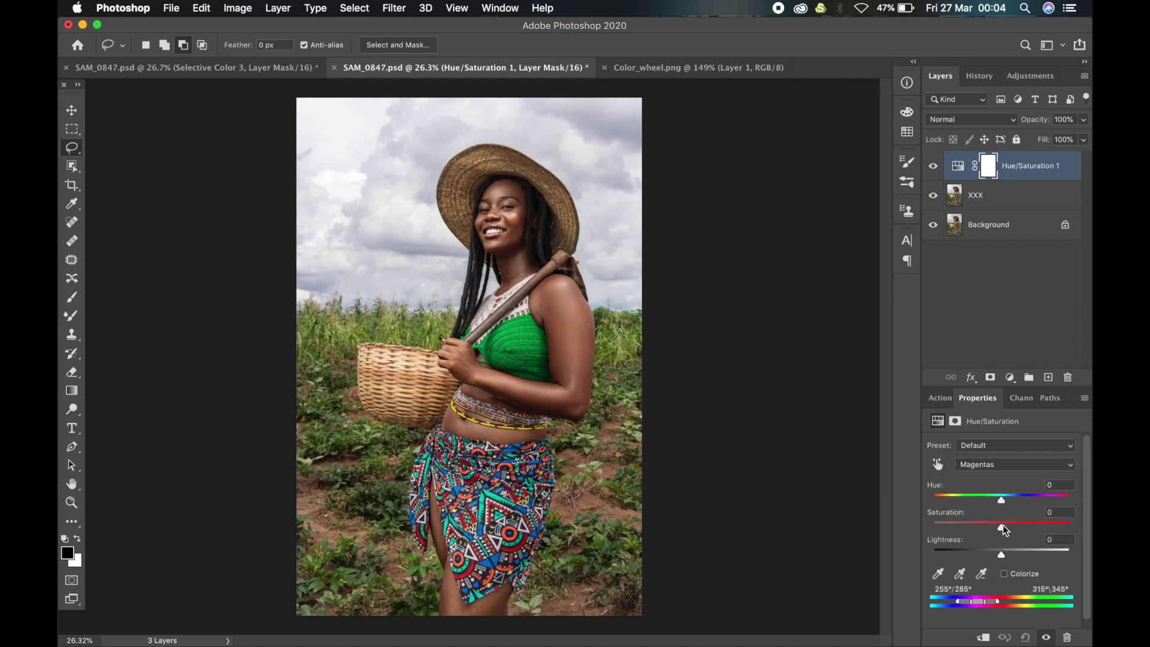
drag(1002, 527, 935, 528)
Set the saturation of both the Blues and the Cyans to -100 in the Hue/Saturation adjustment.
click(987, 467)
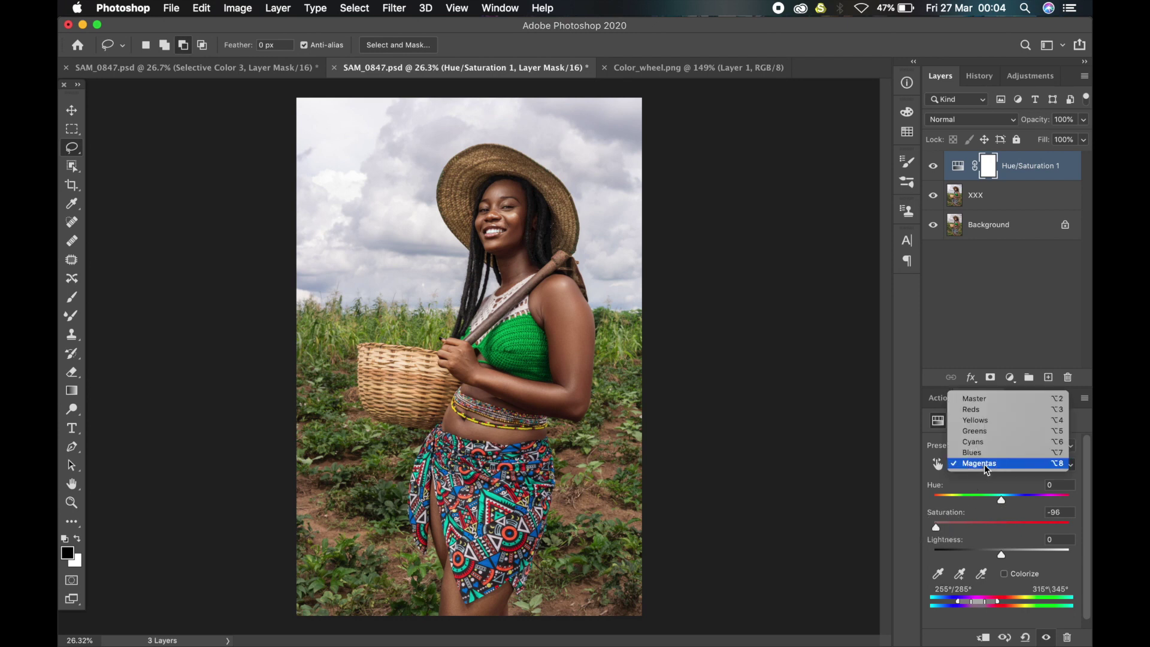
click(984, 453)
drag(1004, 529, 932, 527)
click(1000, 466)
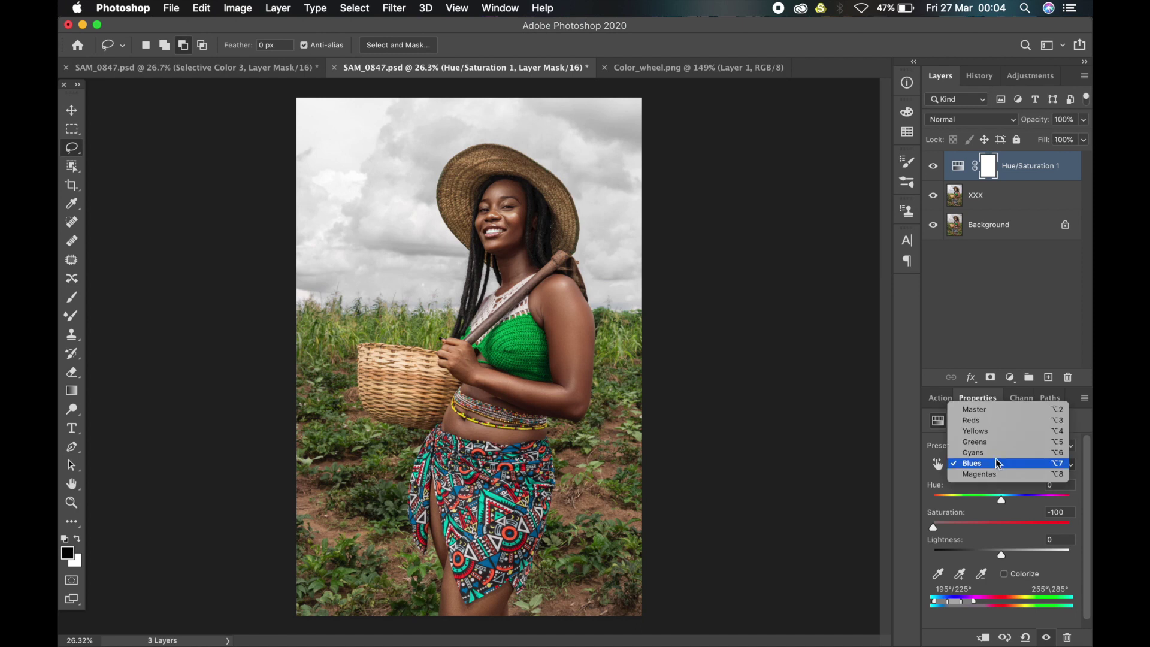
click(998, 452)
drag(1002, 530, 933, 527)
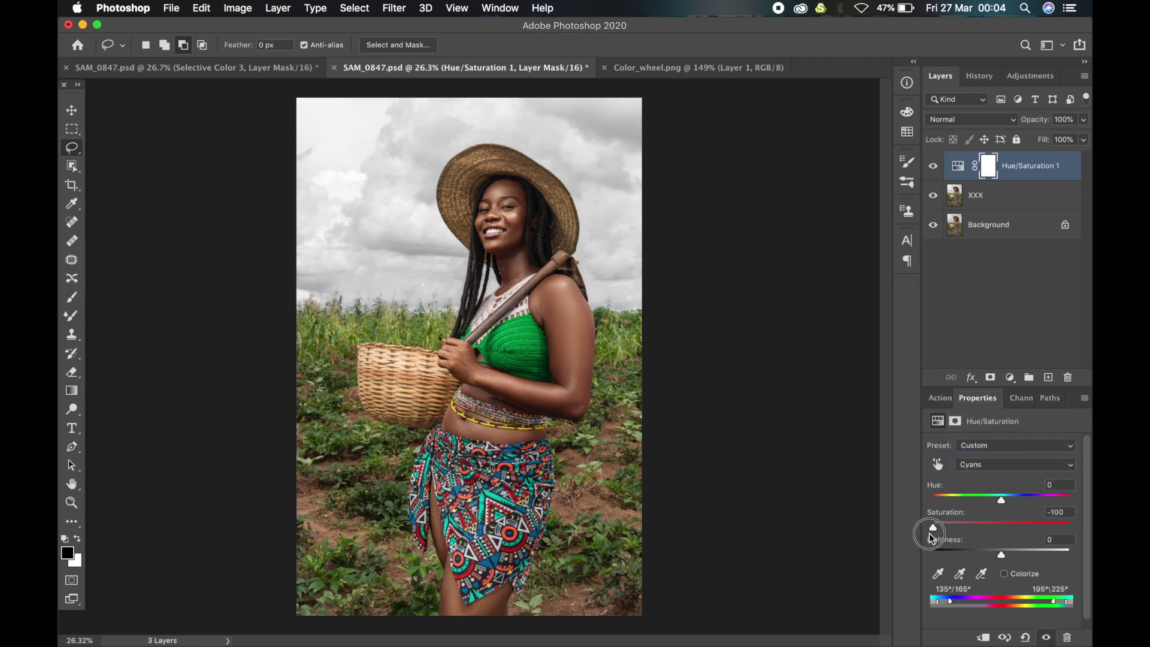
Reduce the Greens saturation to -80 and the Yellows saturation to -71 in the Hue/Saturation adjustment.
click(1004, 466)
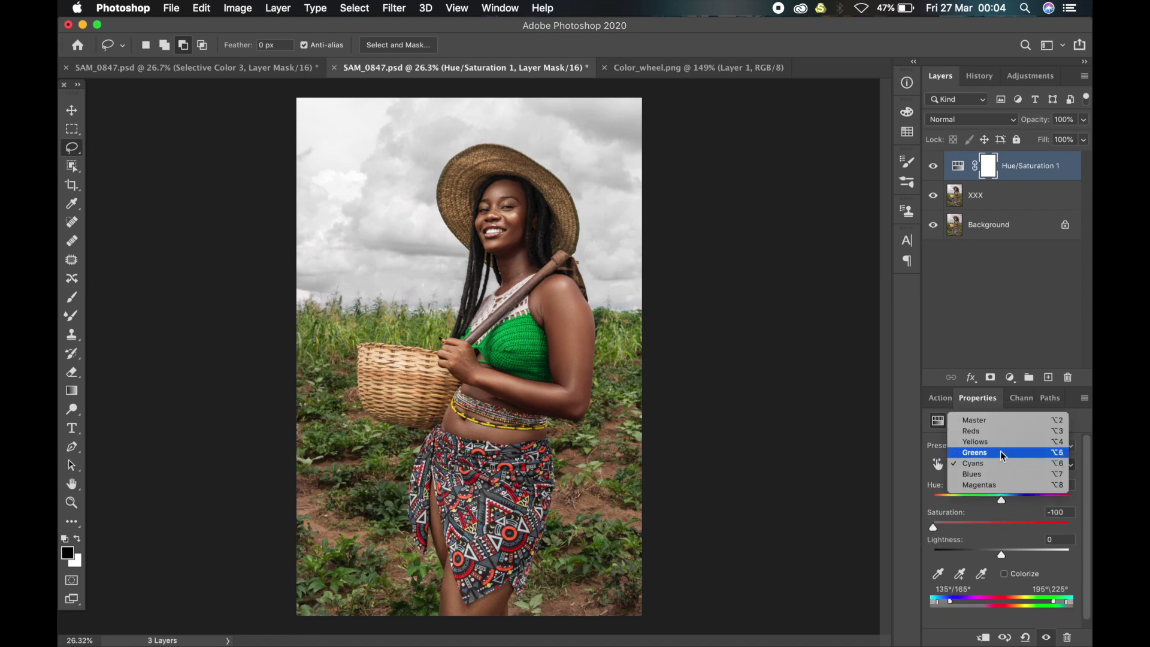
click(997, 452)
drag(1002, 527, 947, 526)
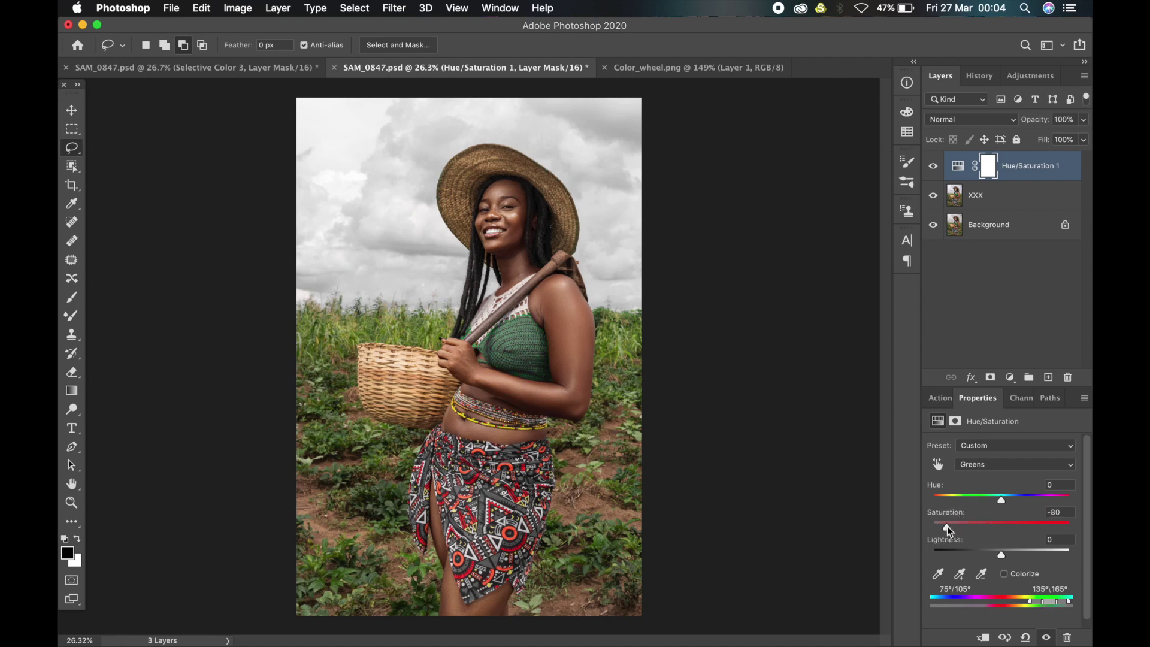
click(976, 462)
click(979, 455)
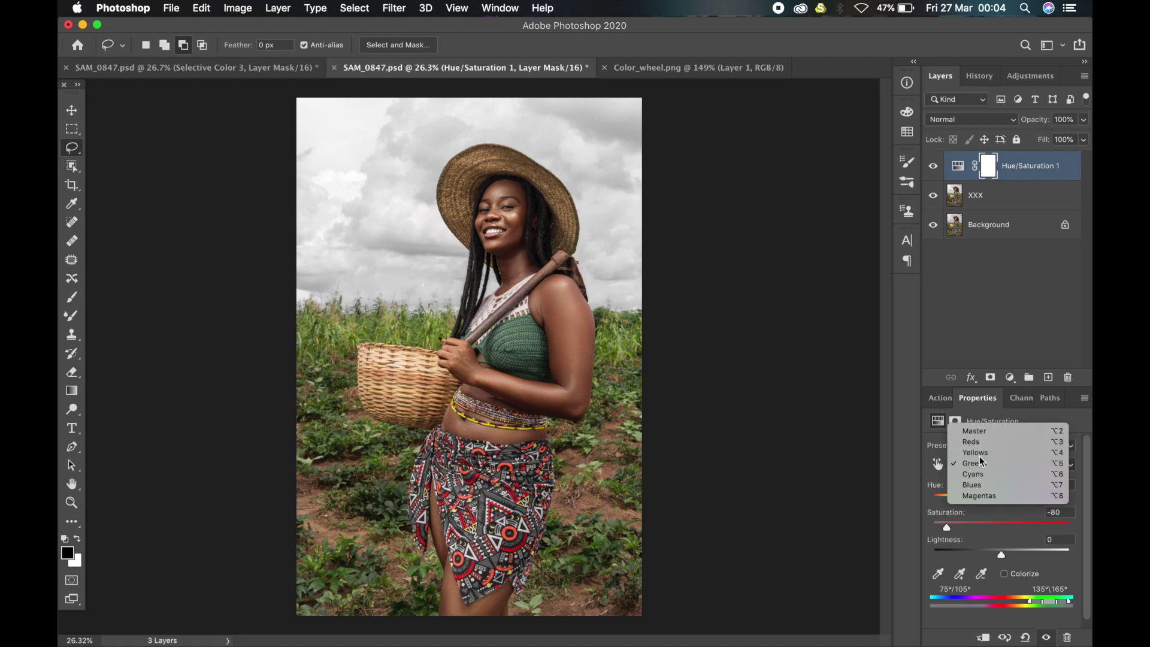
drag(1003, 528, 953, 531)
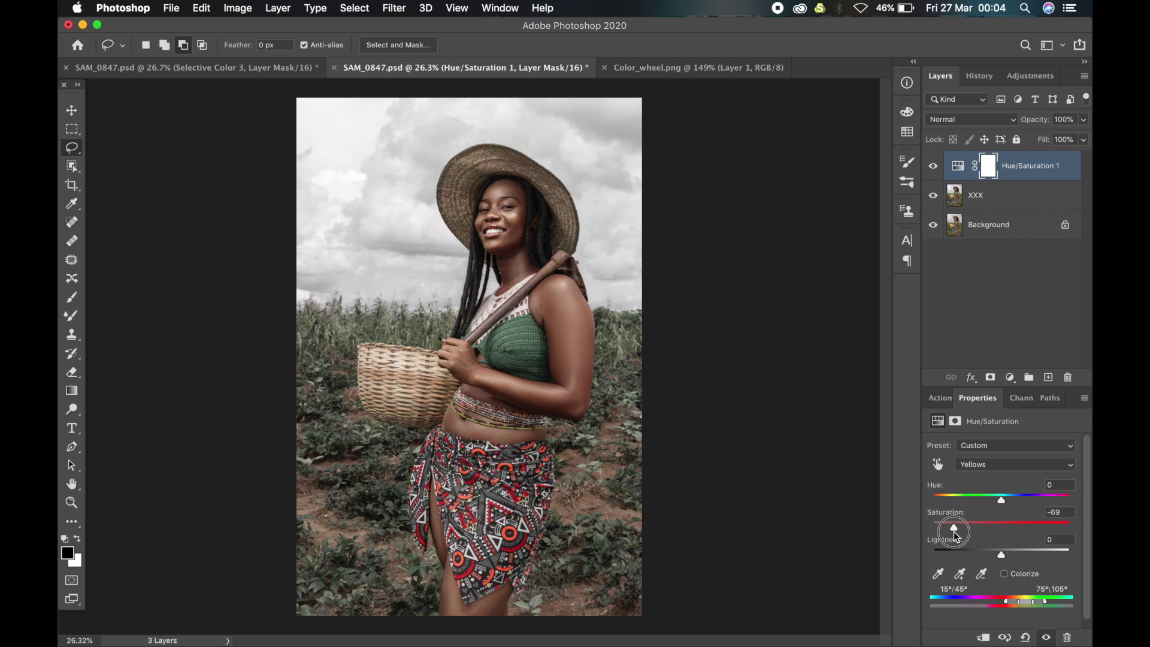
drag(954, 531, 954, 532)
Set the Reds saturation to +9 and compare the photo with the Hue/Saturation layer hidden and shown.
click(975, 466)
click(978, 454)
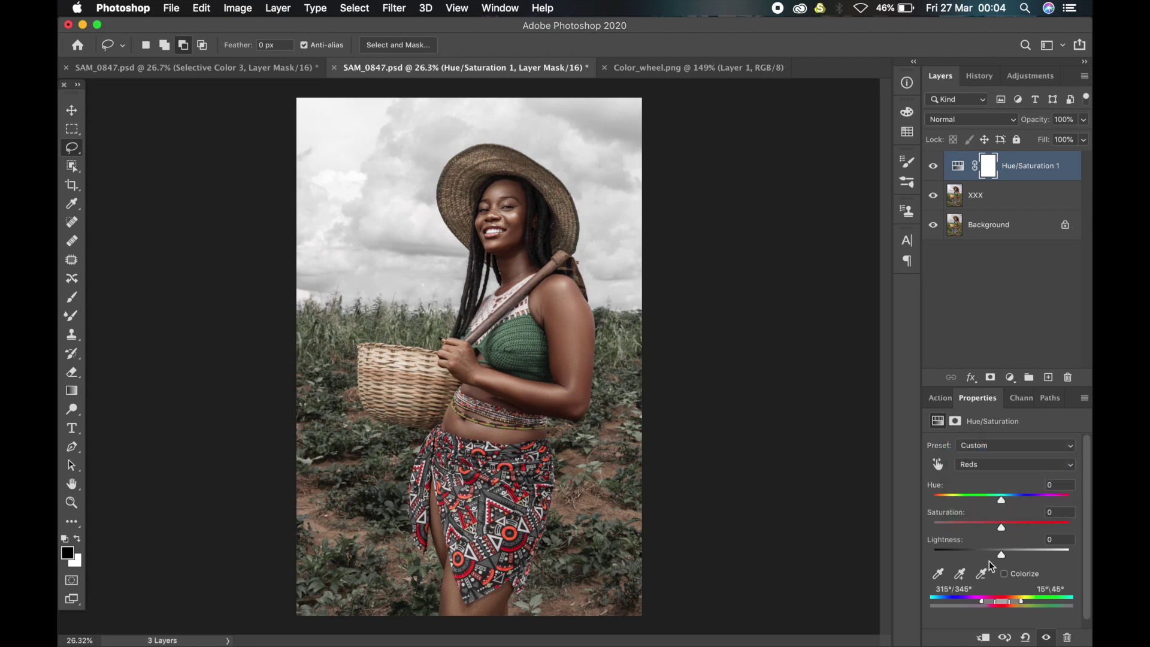
drag(1001, 526, 1023, 532)
drag(1025, 529, 1011, 530)
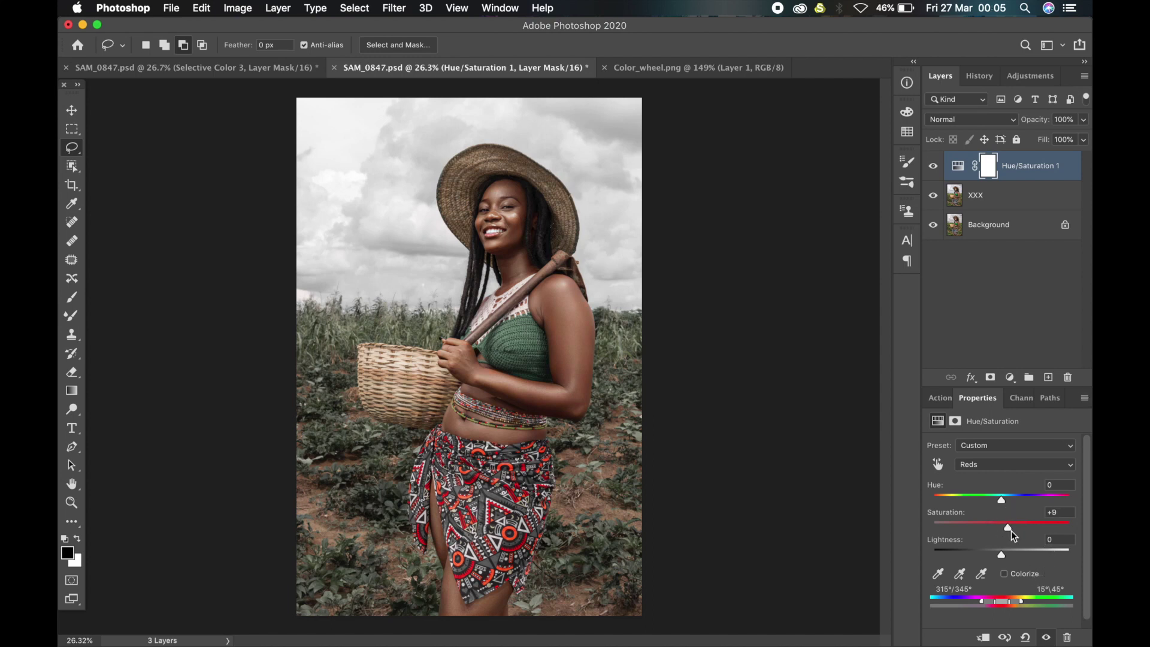
click(933, 168)
click(933, 167)
click(1004, 466)
click(997, 469)
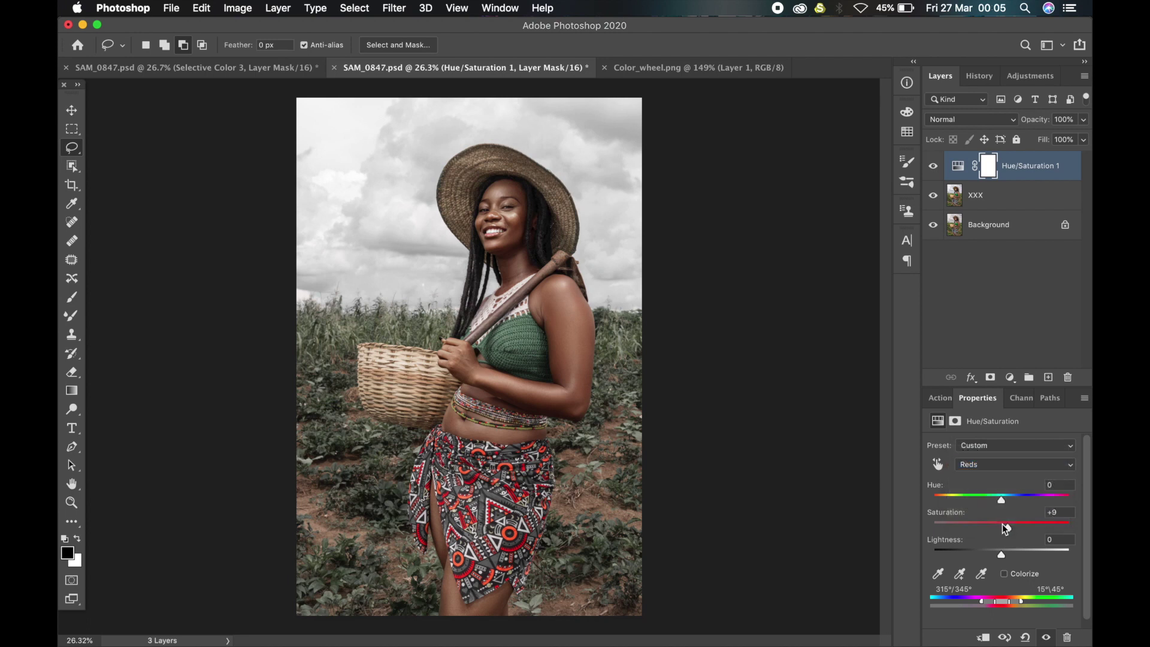
click(1006, 465)
click(998, 477)
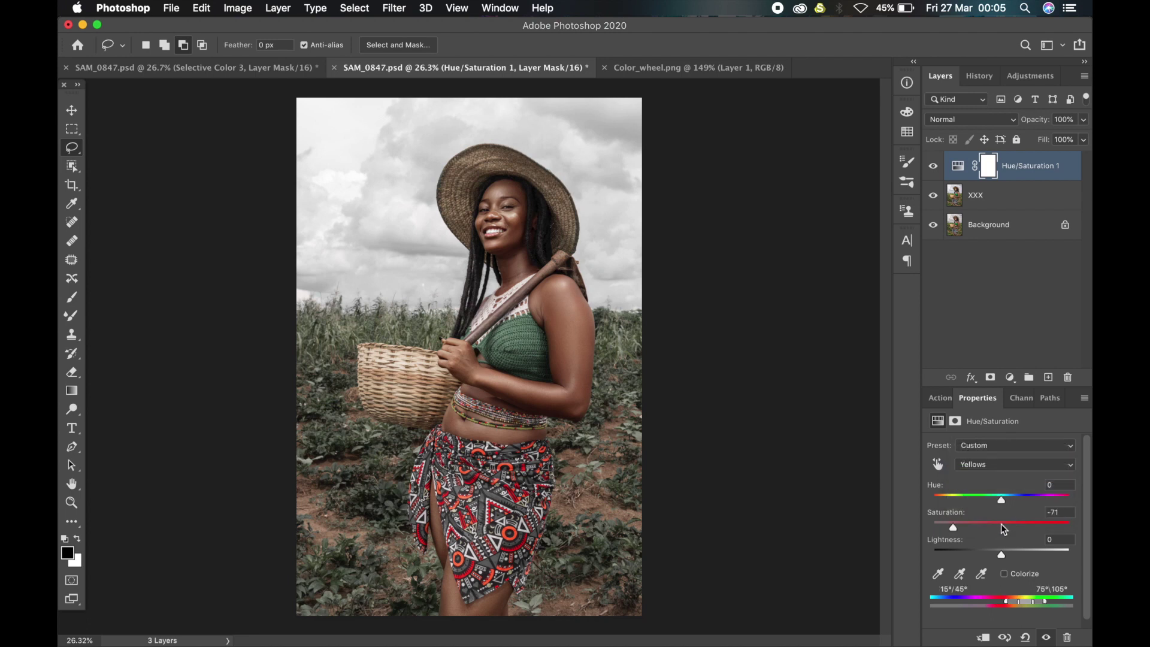
mouse_move(1003, 505)
mouse_down()
mouse_move(988, 503)
mouse_move(1016, 504)
mouse_move(1002, 503)
mouse_up()
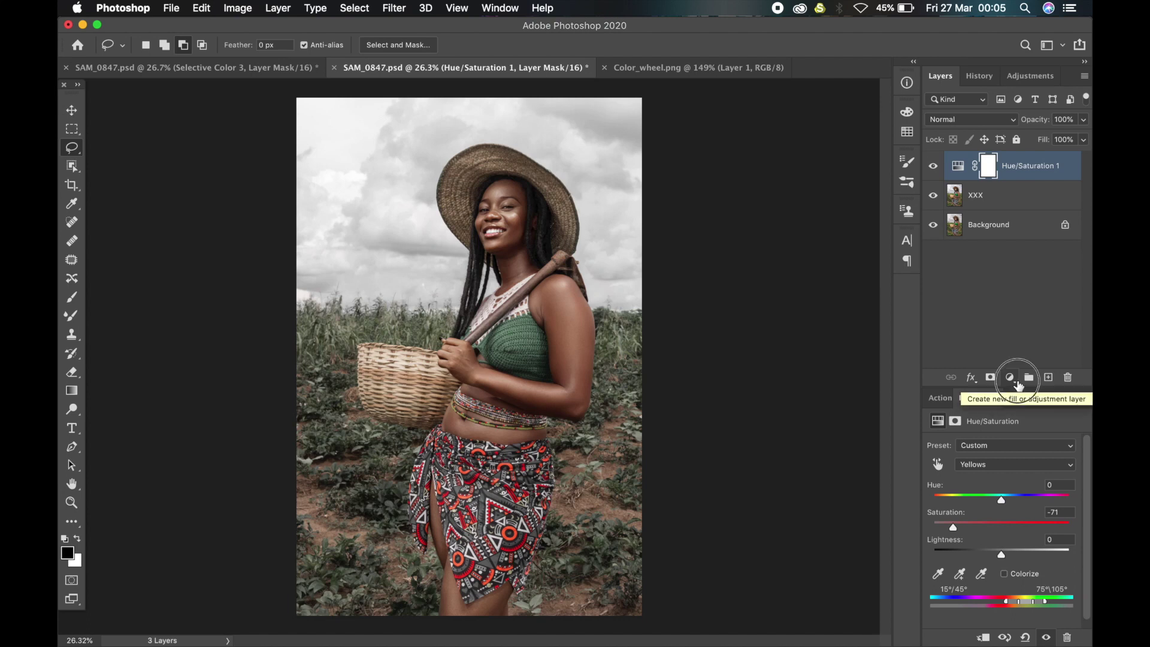
Add a Selective Color adjustment layer and, for the Reds, set Cyan to -4%, Black to +3% and adjust Yellow slightly.
click(1016, 382)
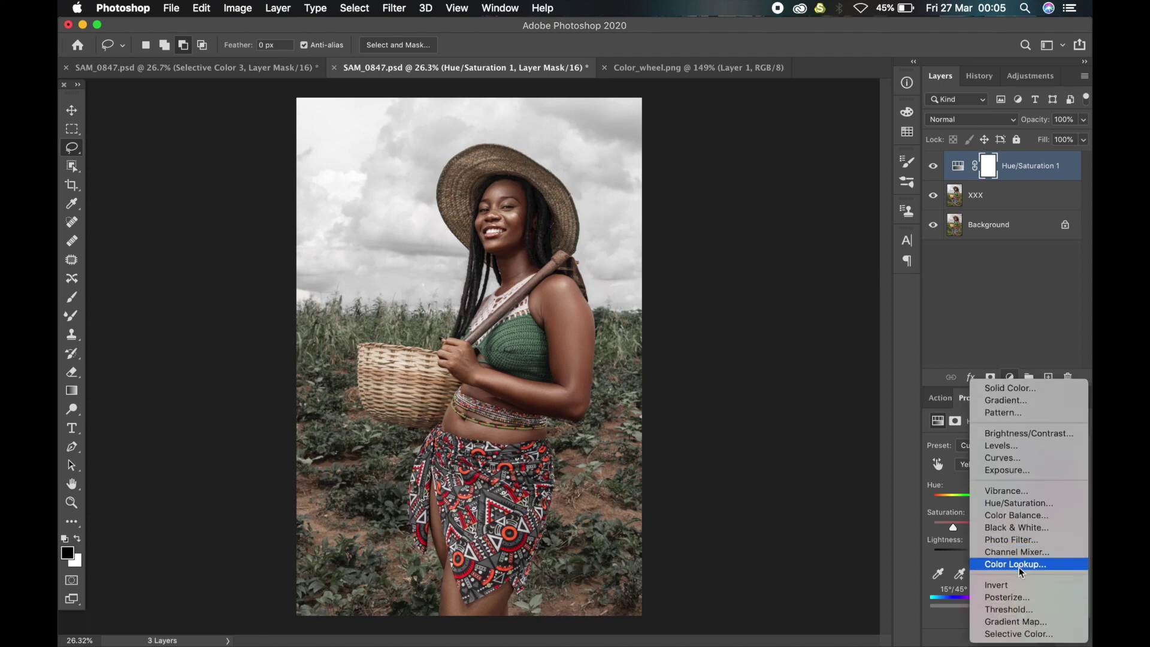
click(1018, 634)
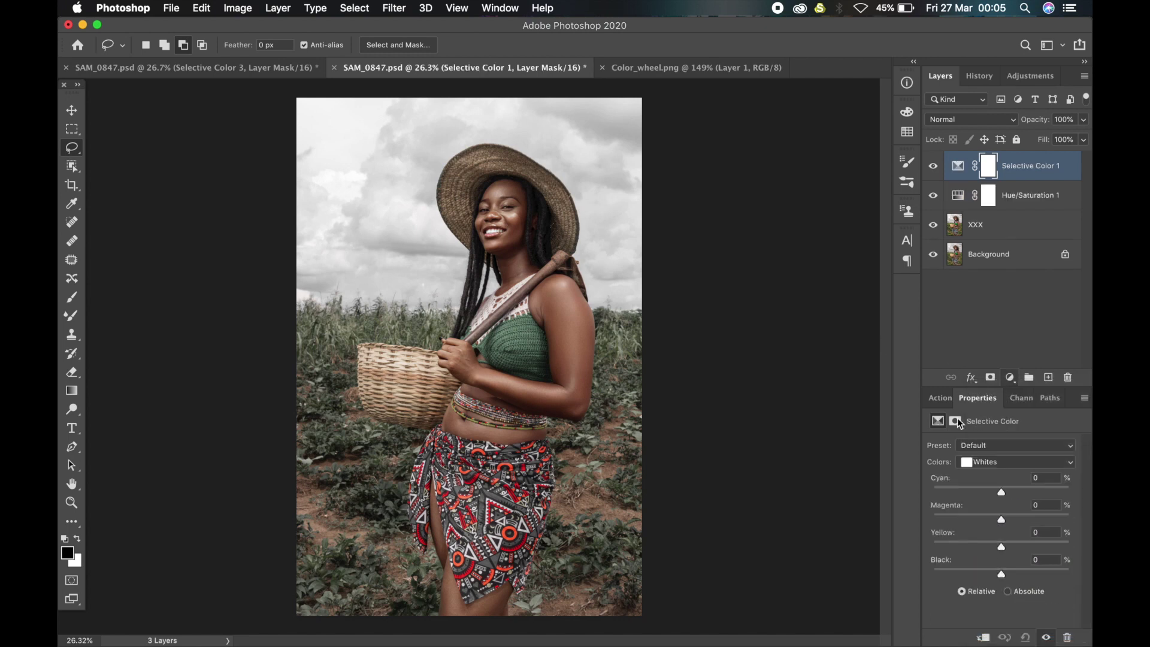
click(998, 463)
click(1011, 398)
mouse_move(1001, 491)
mouse_down()
mouse_move(975, 488)
mouse_move(1015, 485)
mouse_move(988, 502)
mouse_move(971, 495)
mouse_move(1014, 488)
mouse_move(972, 495)
mouse_move(999, 492)
mouse_up()
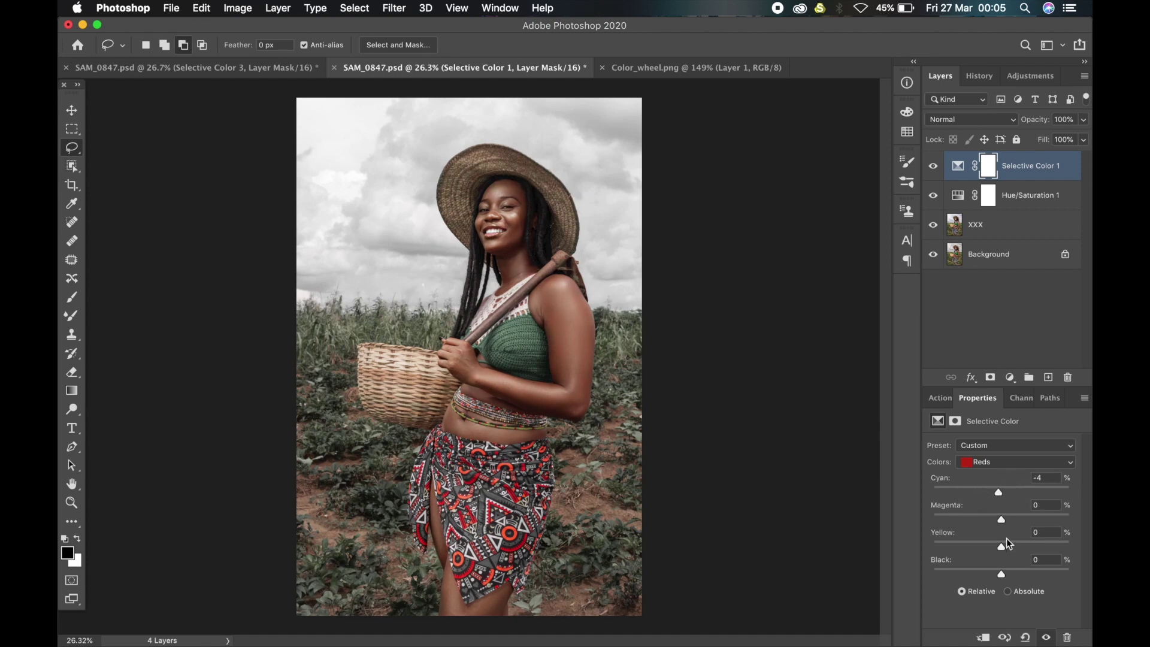
drag(1002, 545, 1007, 584)
For the Yellows in the Selective Color adjustment, fine-tune Cyan and Yellow slightly and set Black to -4%.
click(991, 463)
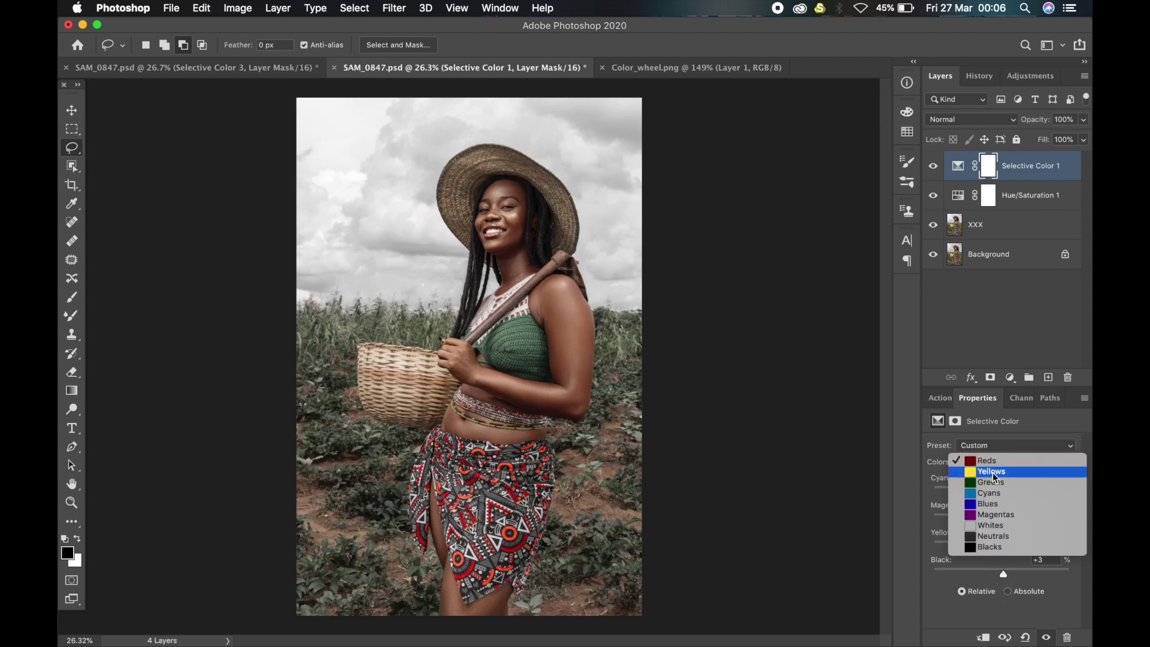
click(993, 472)
mouse_move(1001, 492)
mouse_down()
mouse_move(950, 501)
mouse_move(1022, 496)
mouse_move(857, 493)
mouse_move(1089, 482)
mouse_move(857, 495)
mouse_move(1027, 480)
mouse_move(997, 488)
mouse_up()
drag(1001, 546, 998, 576)
For the Blacks in the Selective Color adjustment, set Cyan to +6%, Yellow to -4% and Black to +7%.
click(999, 463)
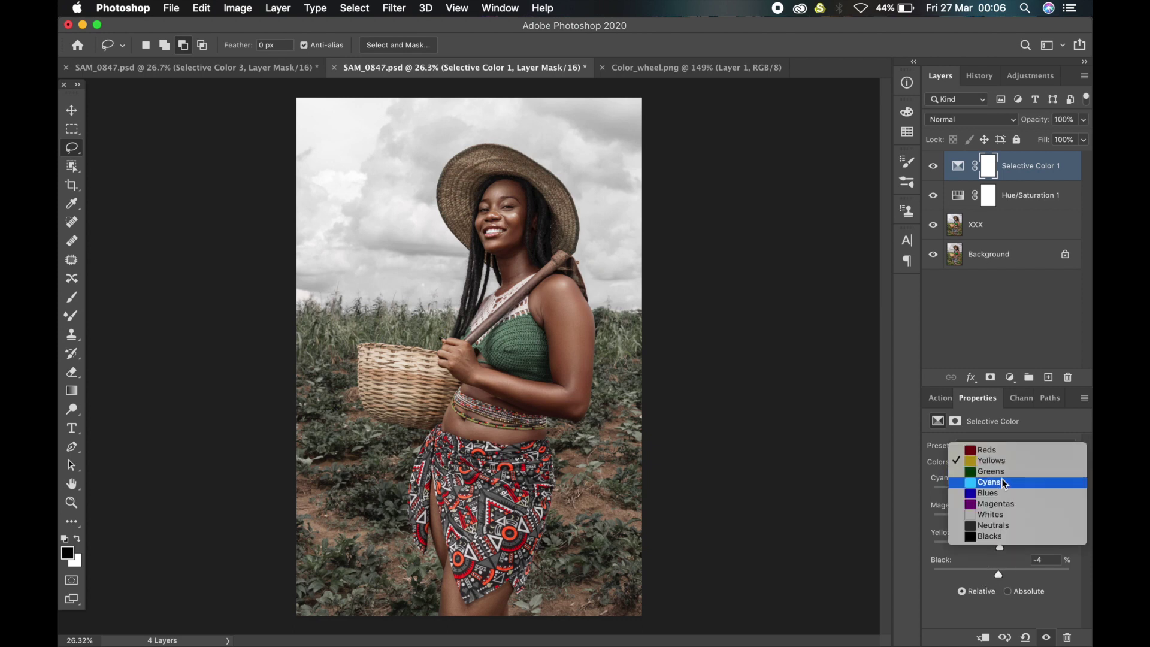
click(988, 537)
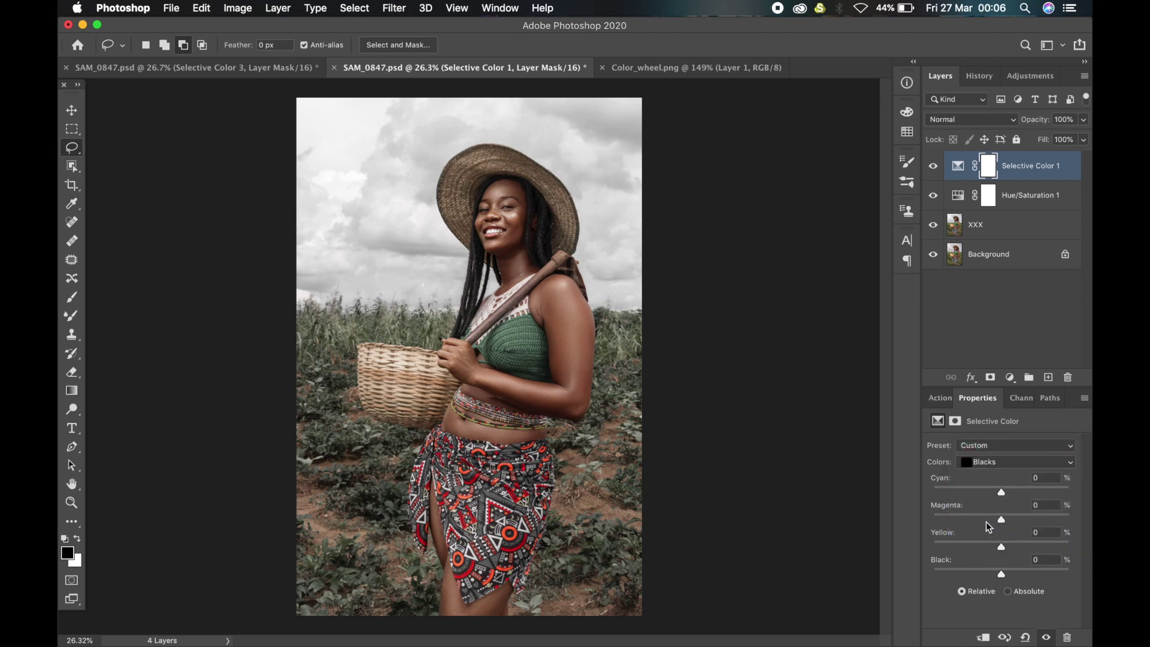
click(982, 464)
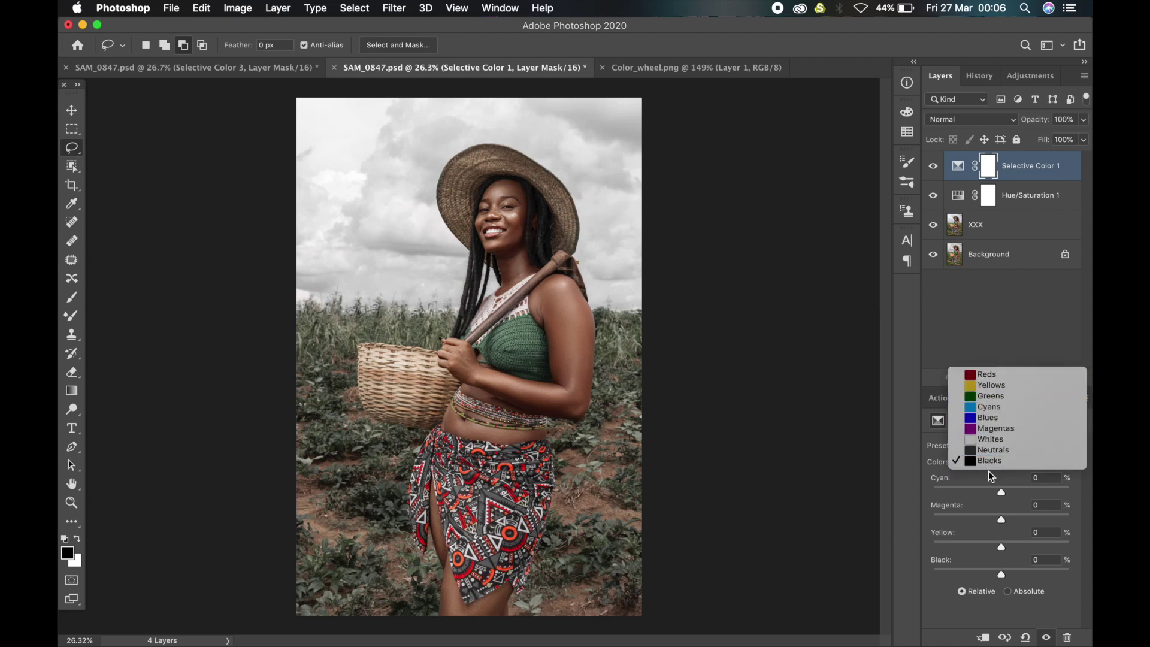
click(984, 480)
click(1001, 492)
mouse_move(1003, 492)
mouse_down()
mouse_move(976, 492)
mouse_move(1010, 496)
mouse_up()
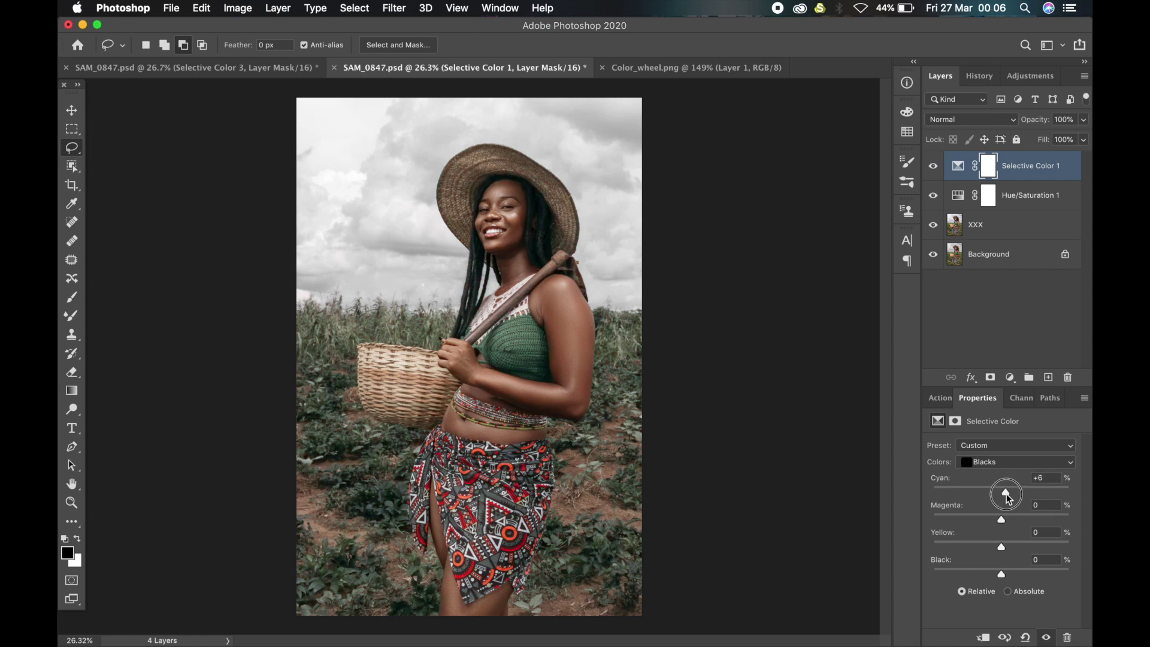
drag(1004, 548, 1009, 577)
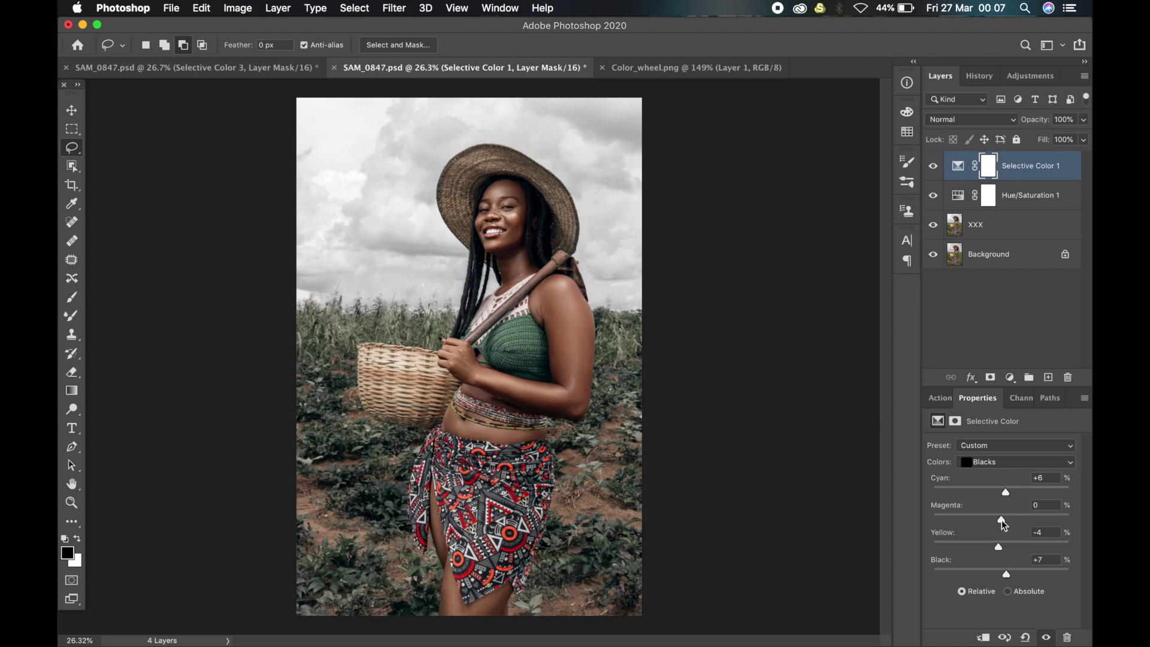
Set the Selective Color Whites to Cyan +4%, Yellow -2% and Black +16%, and compare the photo with and without the adjustments.
click(1011, 471)
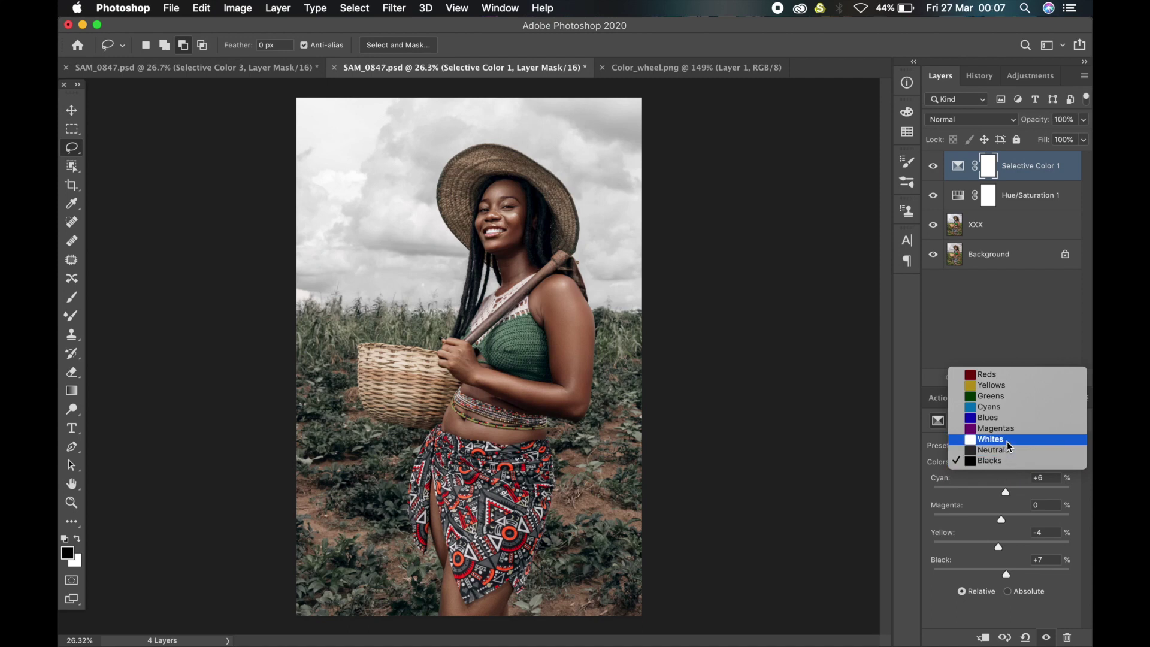
click(1008, 441)
mouse_move(1005, 488)
mouse_down()
mouse_move(970, 489)
mouse_move(1005, 492)
mouse_up()
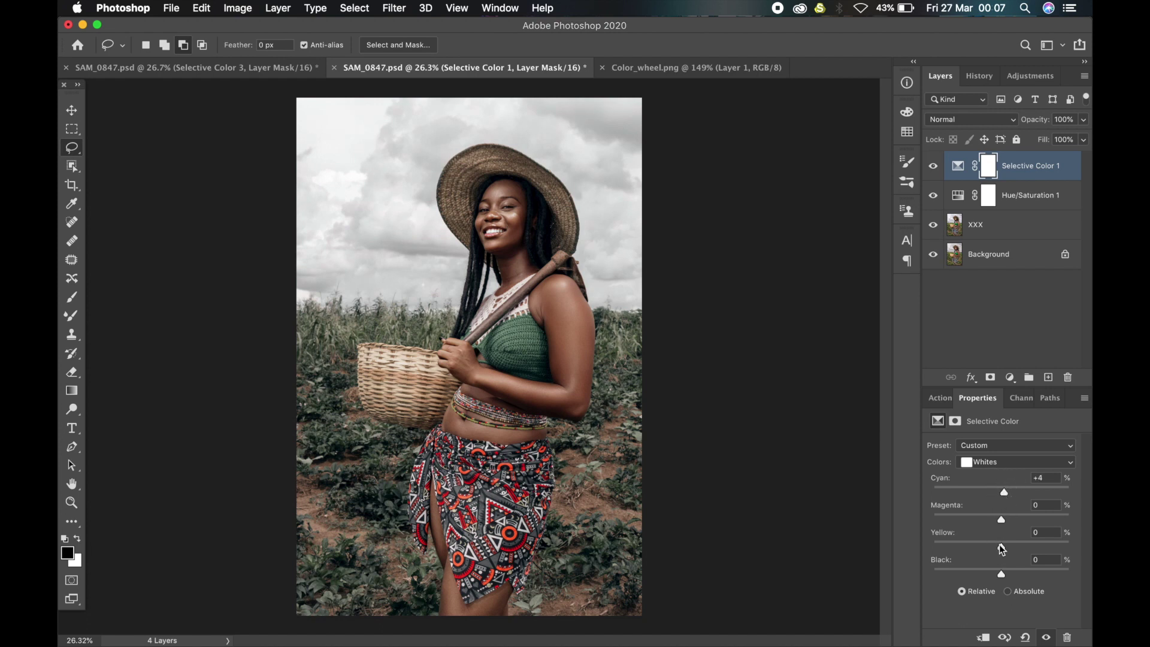
drag(1002, 547, 1014, 573)
alt+click(935, 225)
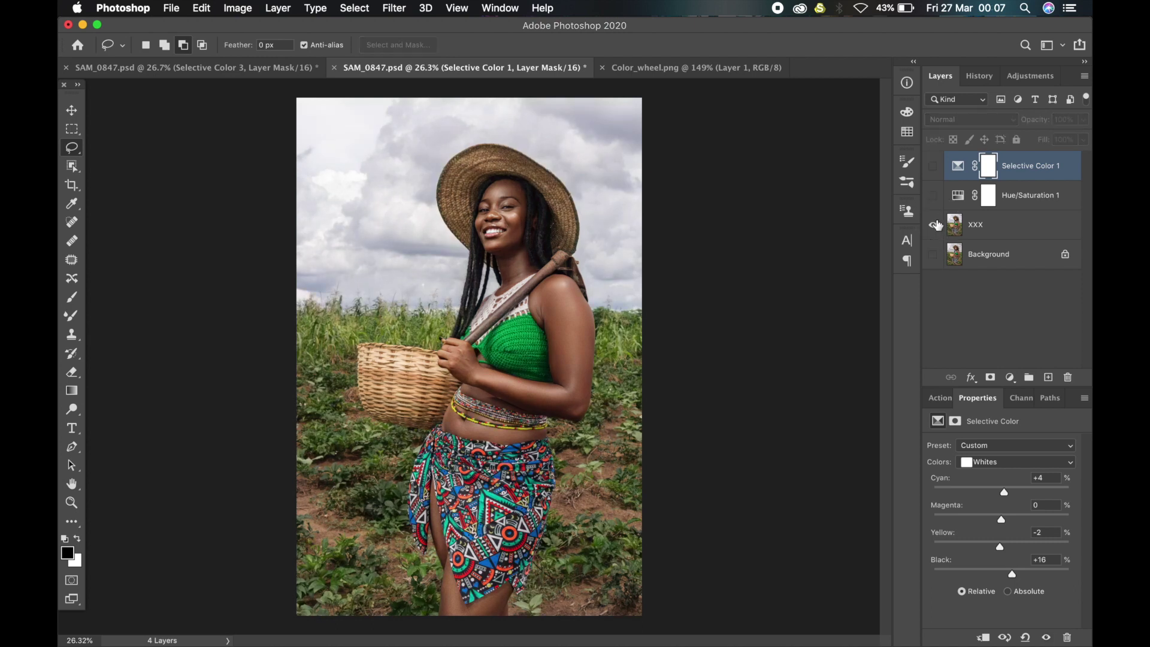
alt+click(934, 225)
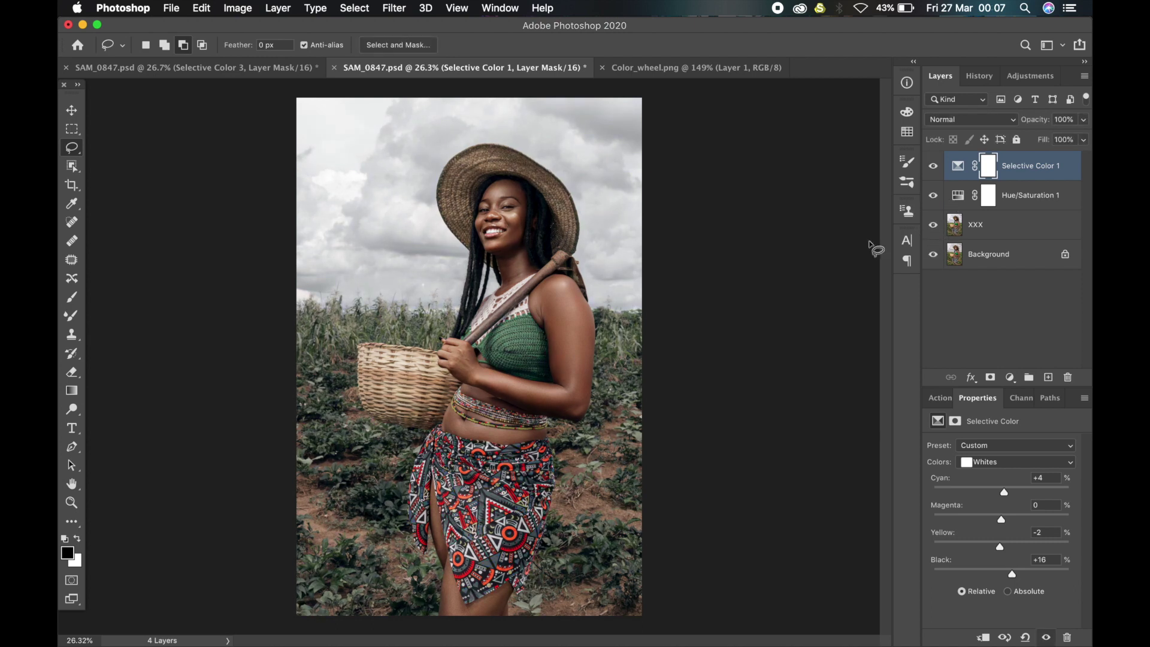